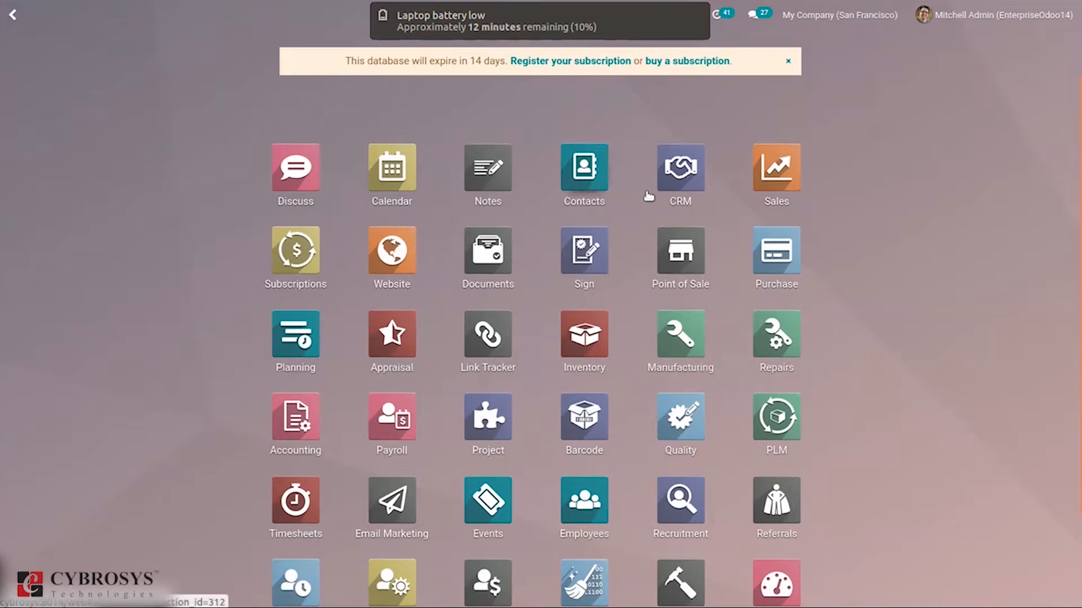
# Open the CRM pipeline and move the Need 20 Desks opportunity to the Qualified stage and back to New.
pyautogui.click(672, 179)
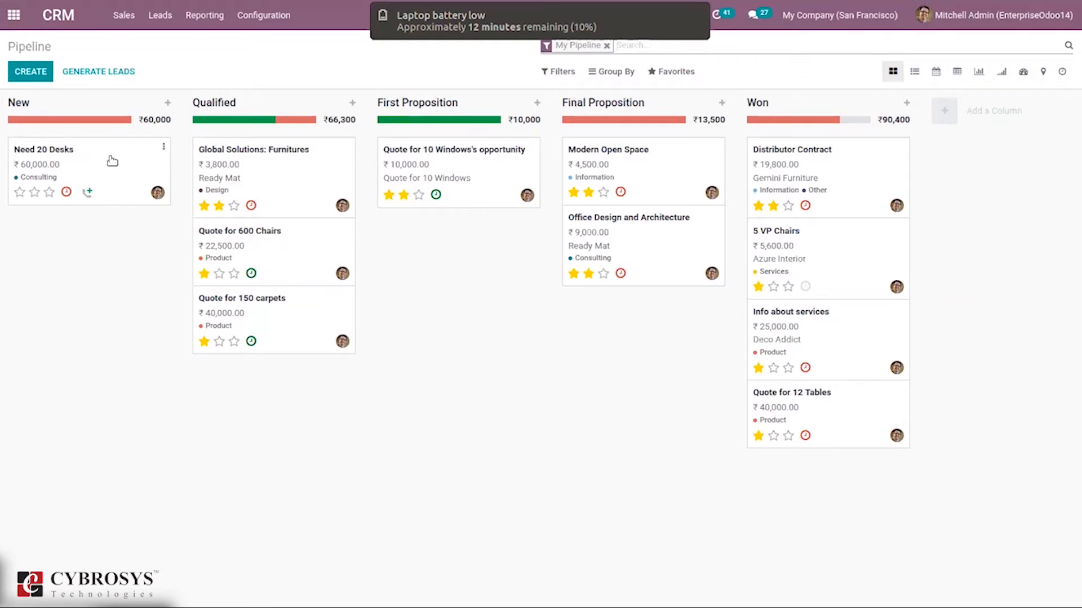
pyautogui.moveTo(112, 161); pyautogui.dragTo(289, 392)
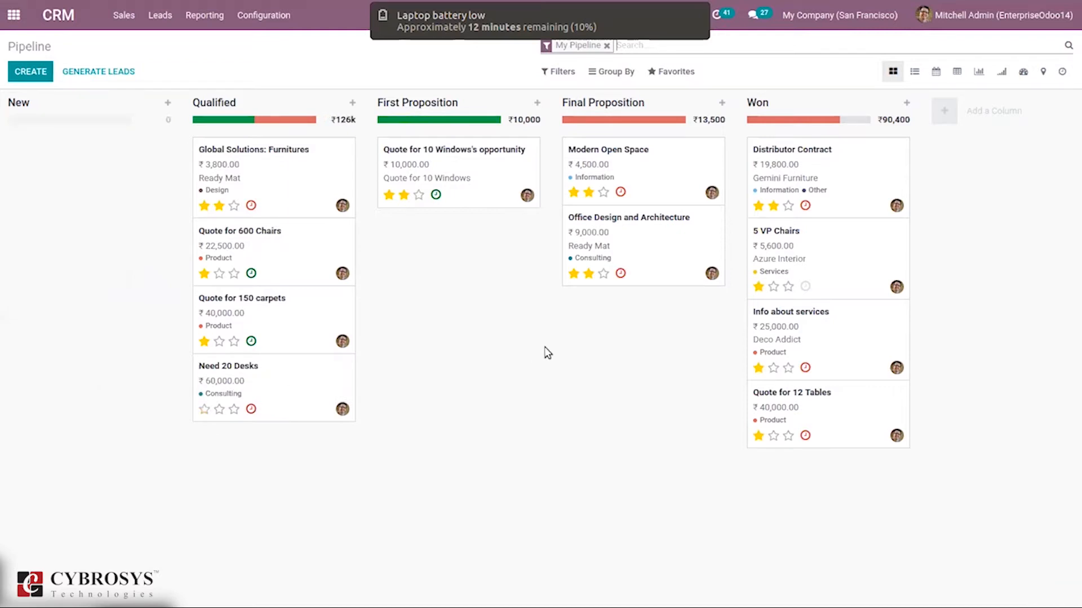
pyautogui.moveTo(272, 380); pyautogui.dragTo(105, 153)
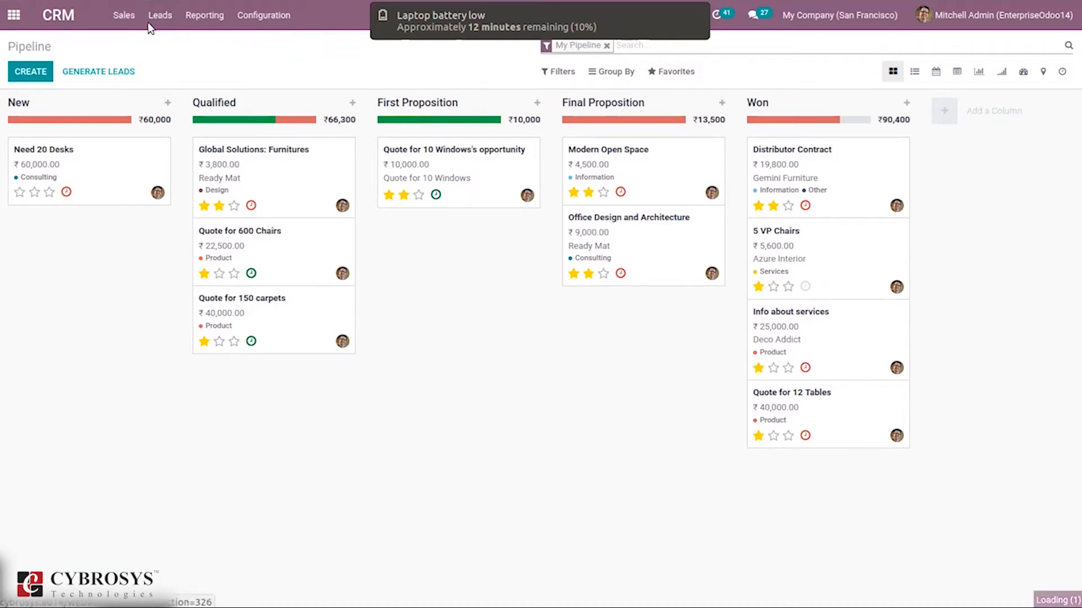
# View the leads list and check the Leads option in the CRM settings.
pyautogui.moveTo(149, 4)
pyautogui.click(160, 65)
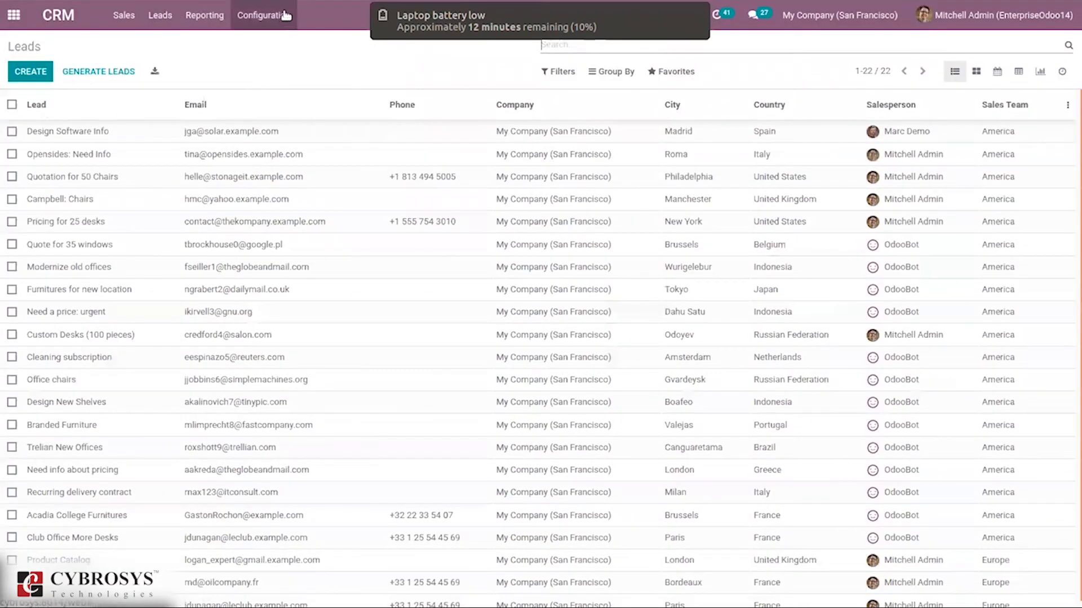
pyautogui.click(285, 15)
pyautogui.click(279, 44)
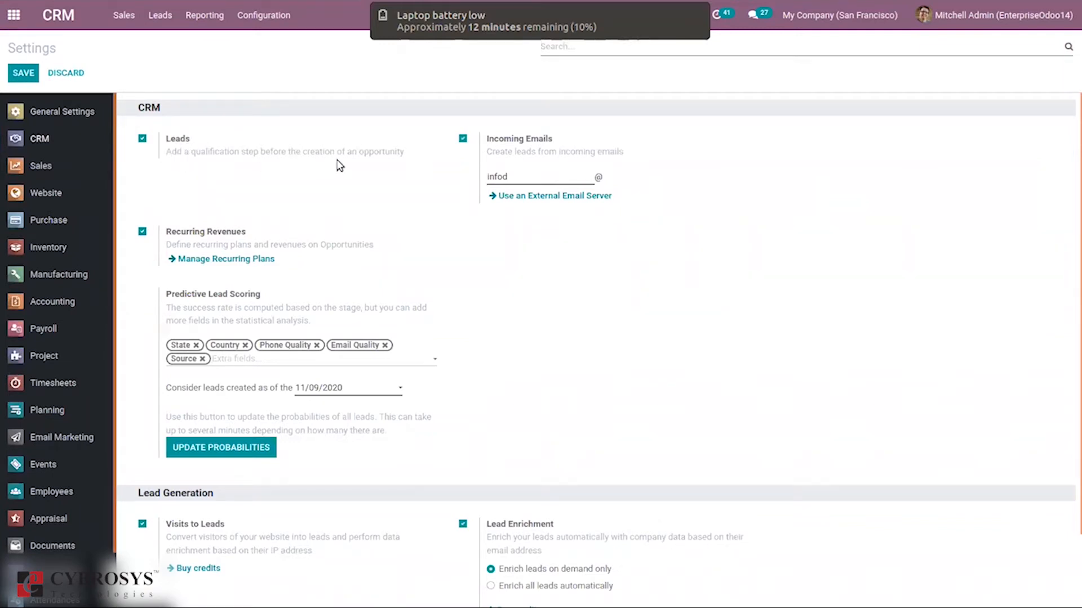
pyautogui.moveTo(380, 167)
# Open the Design Software Info lead and set its opportunity conversion to merge with existing opportunities.
pyautogui.click(154, 15)
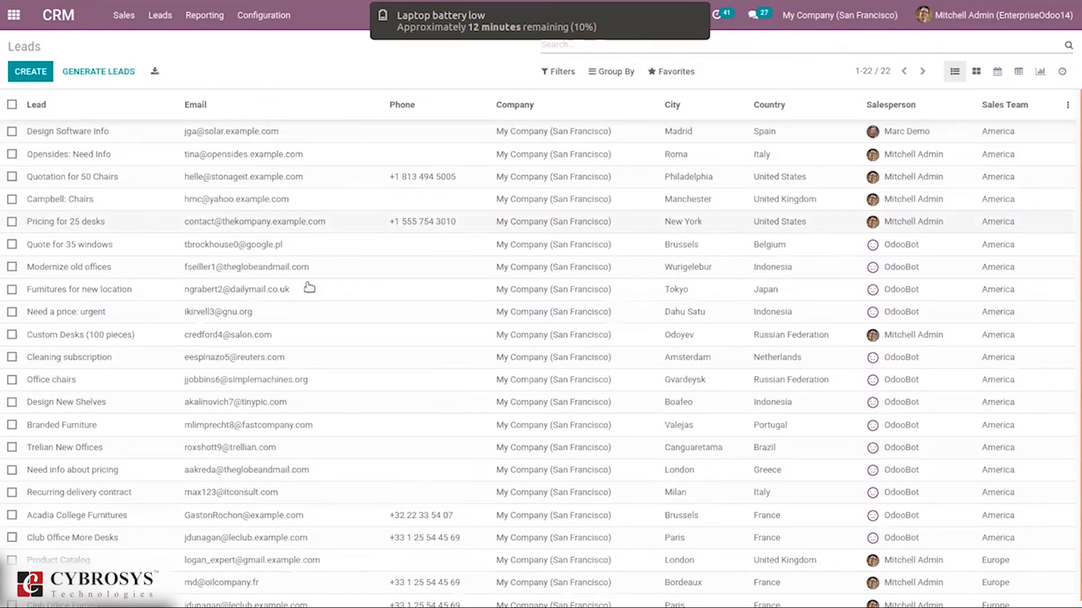
pyautogui.click(265, 138)
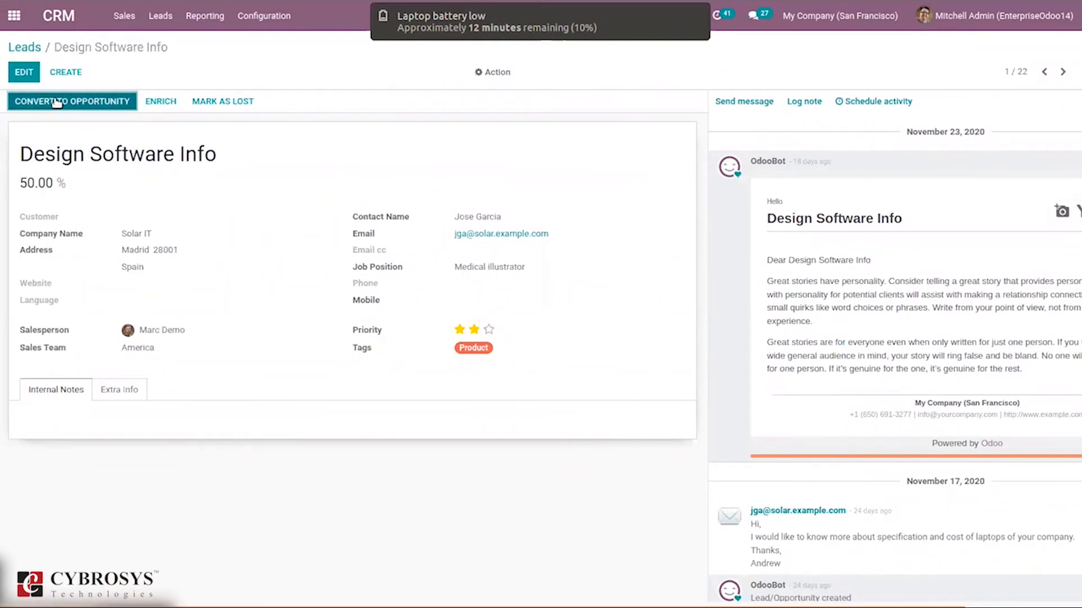
pyautogui.click(87, 106)
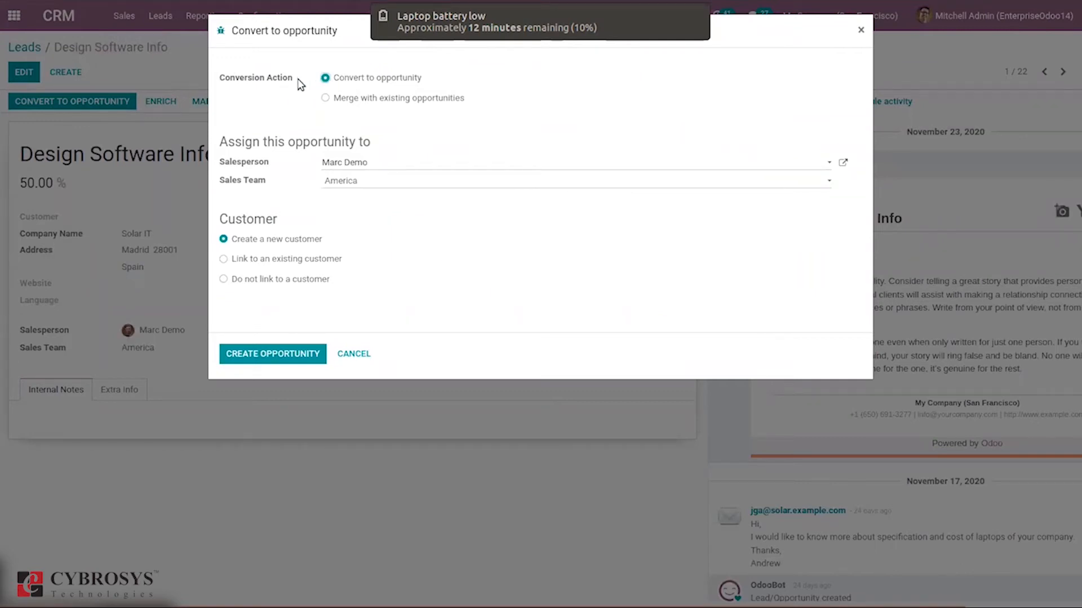
pyautogui.click(371, 99)
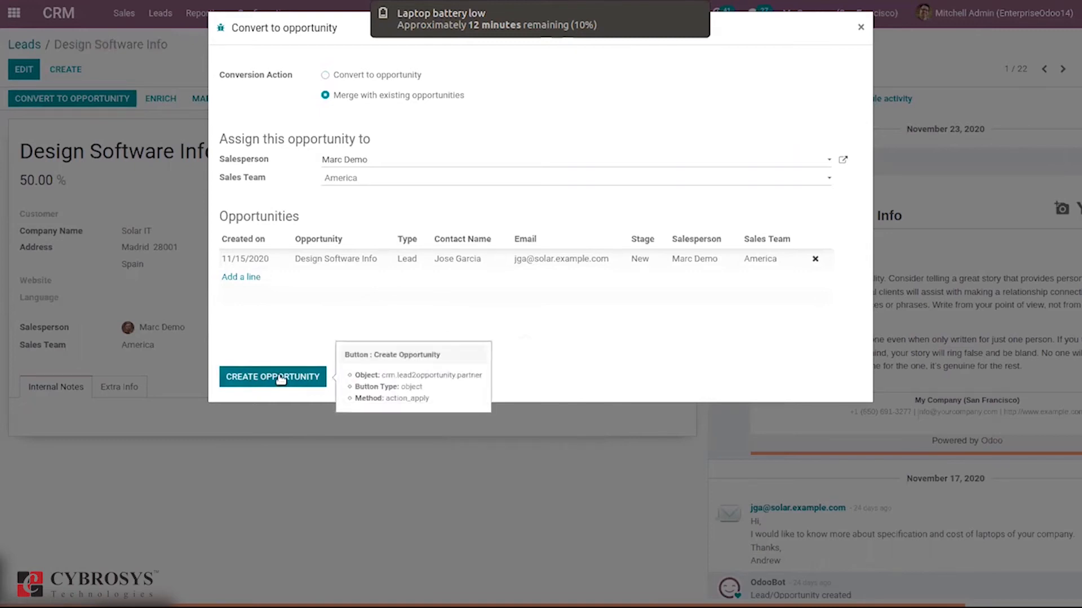
# Add the Office Design and Architecture opportunity to the merge and create the opportunity.
pyautogui.click(235, 277)
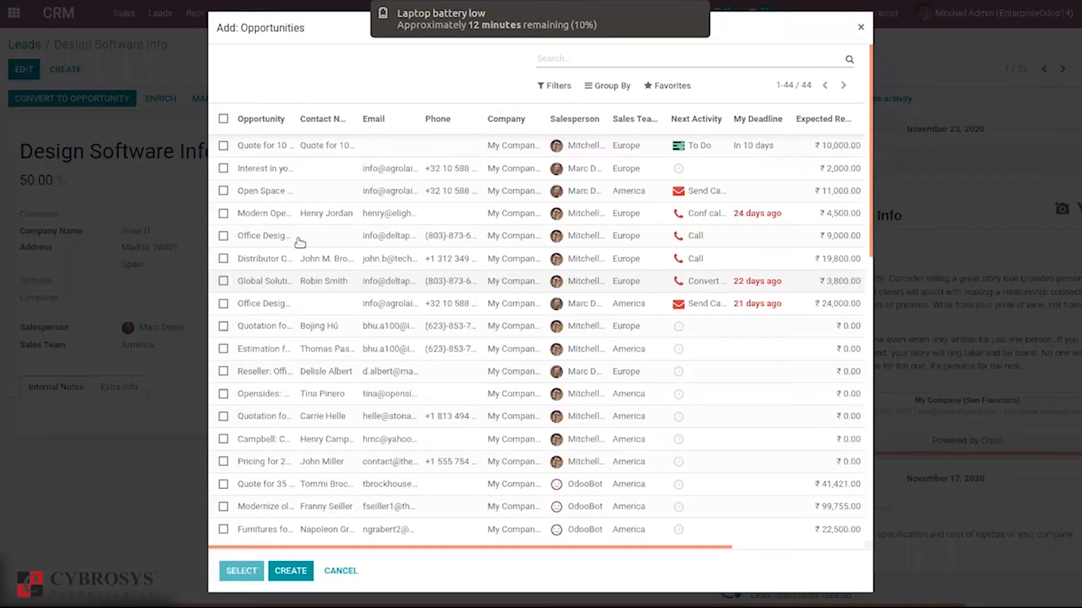
pyautogui.moveTo(423, 259); pyautogui.dragTo(414, 273)
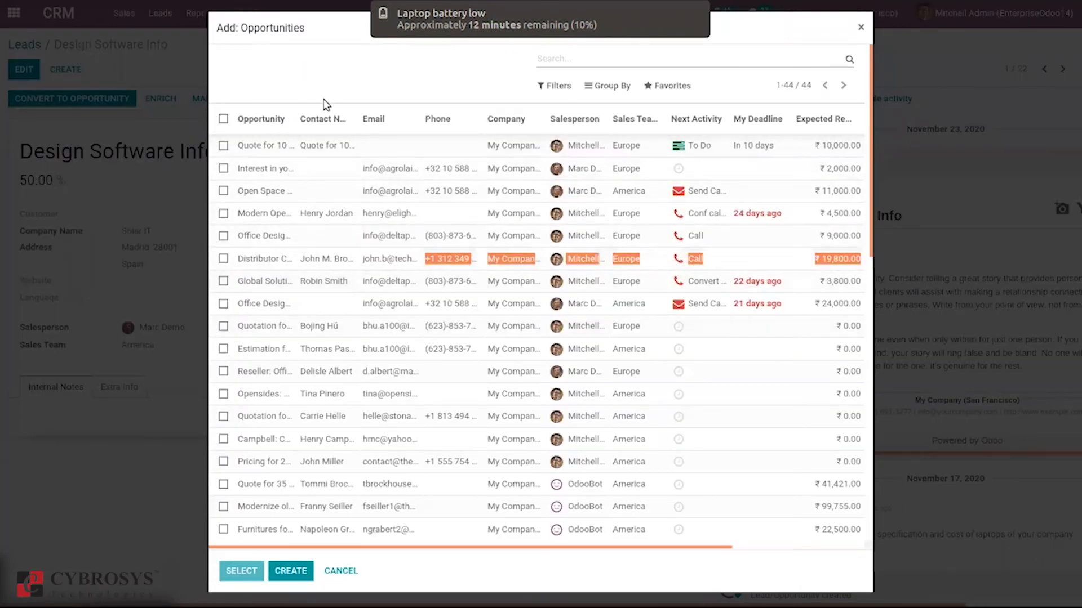
pyautogui.click(287, 237)
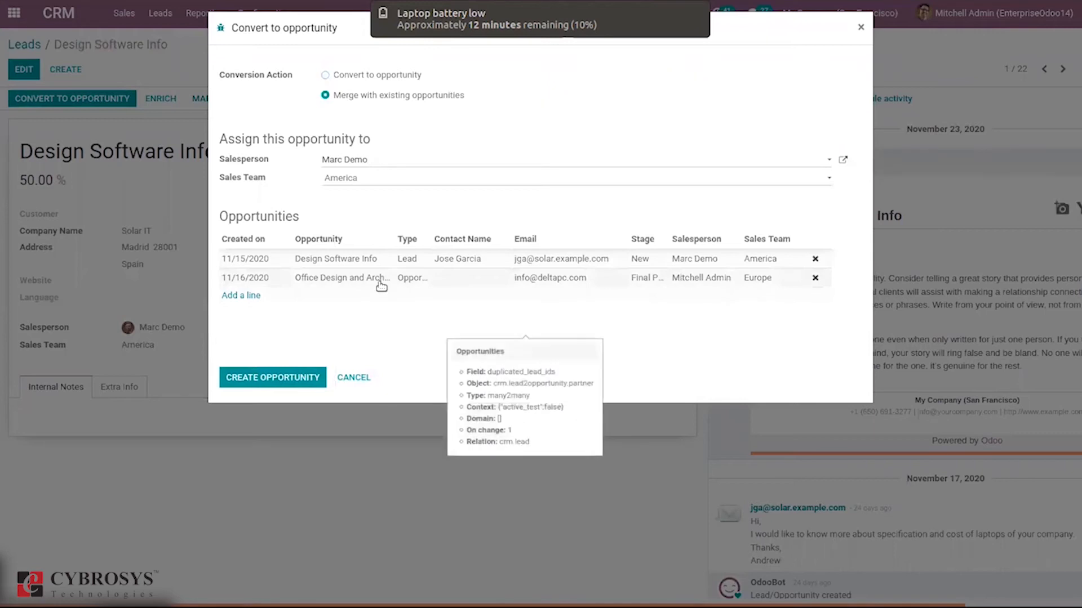
pyautogui.click(267, 389)
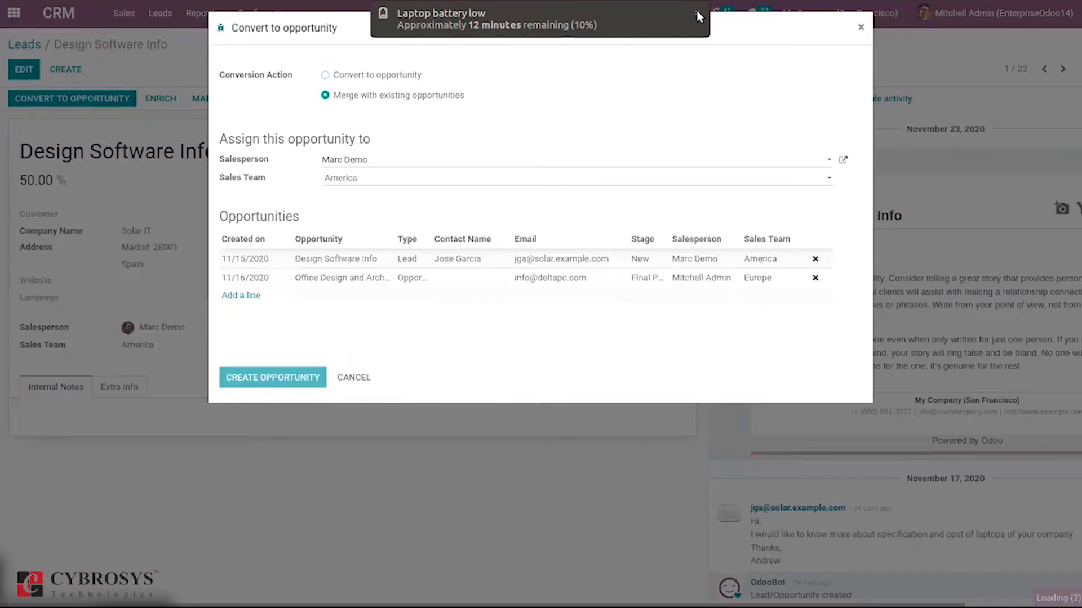
pyautogui.click(696, 16)
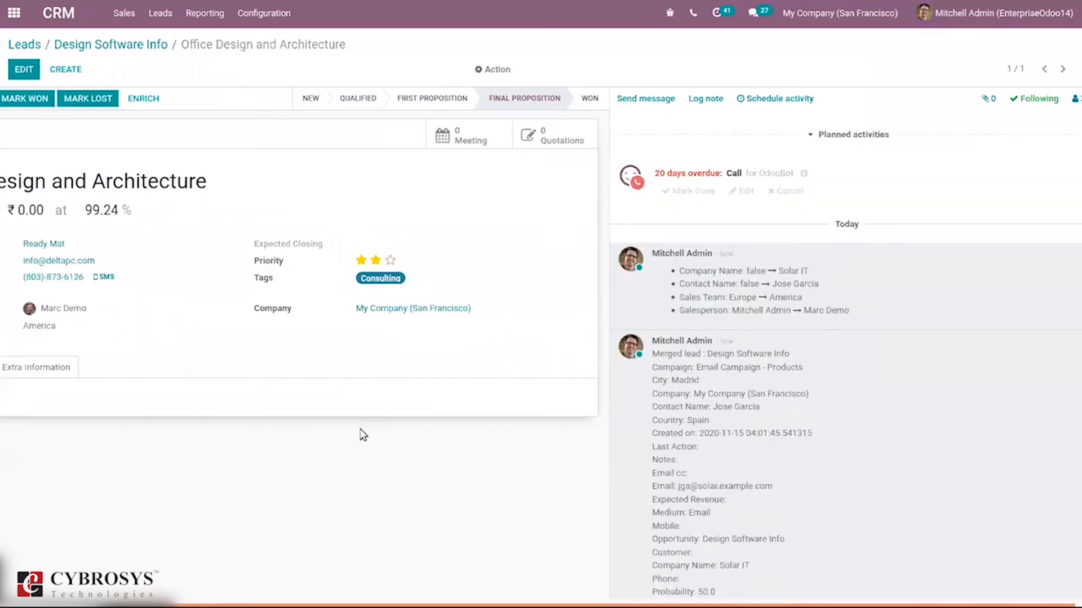
# Review the merged Office Design and Architecture opportunity and show the pipeline without the My Pipeline filter.
pyautogui.moveTo(371, 605); pyautogui.dragTo(262, 604)
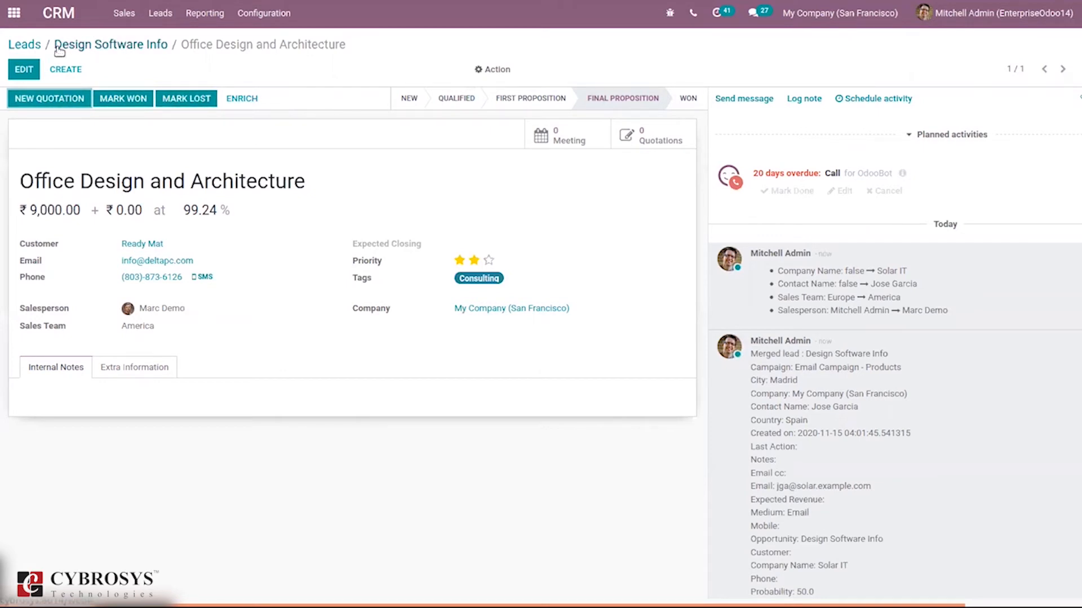
pyautogui.click(123, 13)
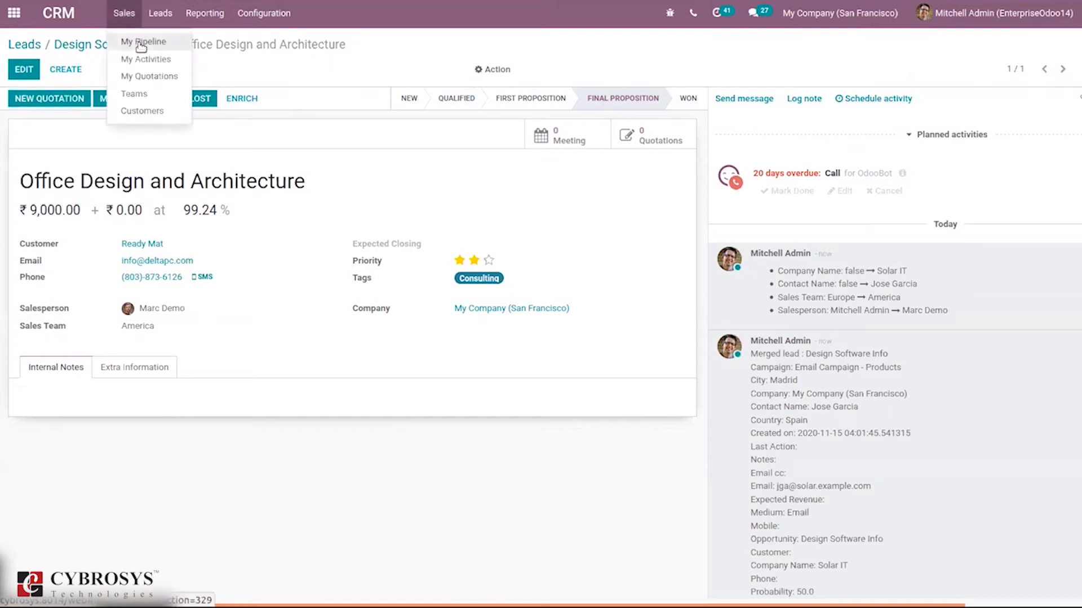
pyautogui.click(138, 46)
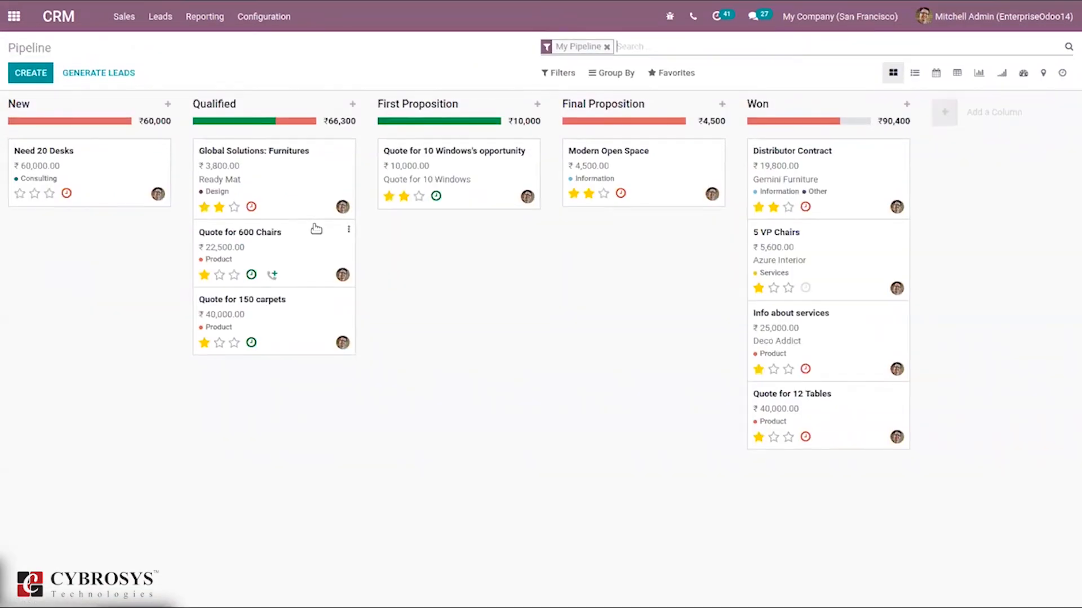
pyautogui.click(607, 47)
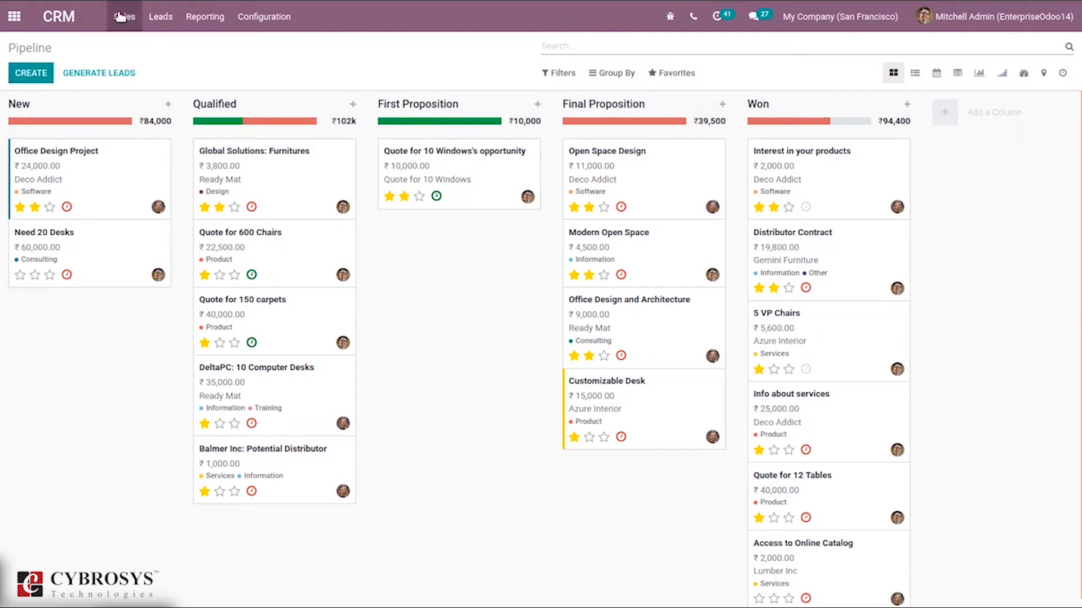
# Start converting the Custom Desks (100 pieces) lead, with Convert to opportunity as the conversion action.
pyautogui.click(160, 13)
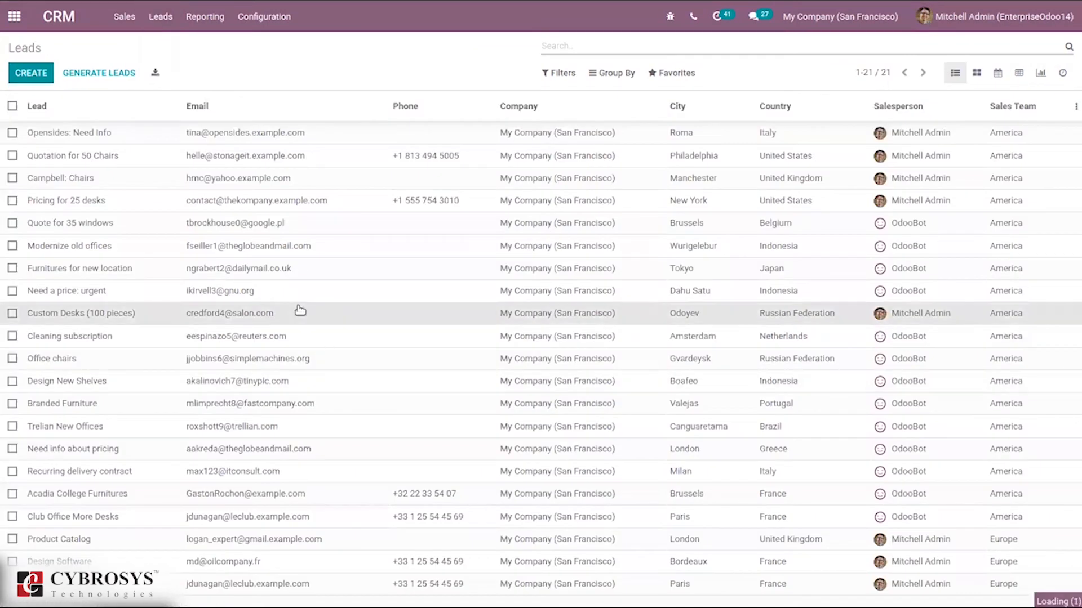
pyautogui.click(300, 311)
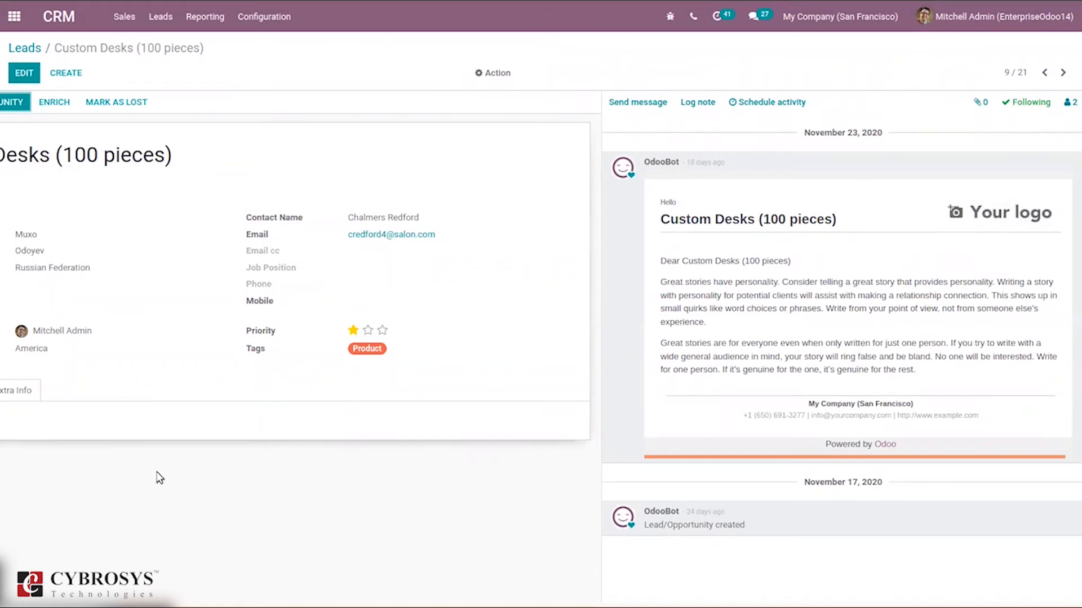
pyautogui.moveTo(23, 605); pyautogui.dragTo(3, 598)
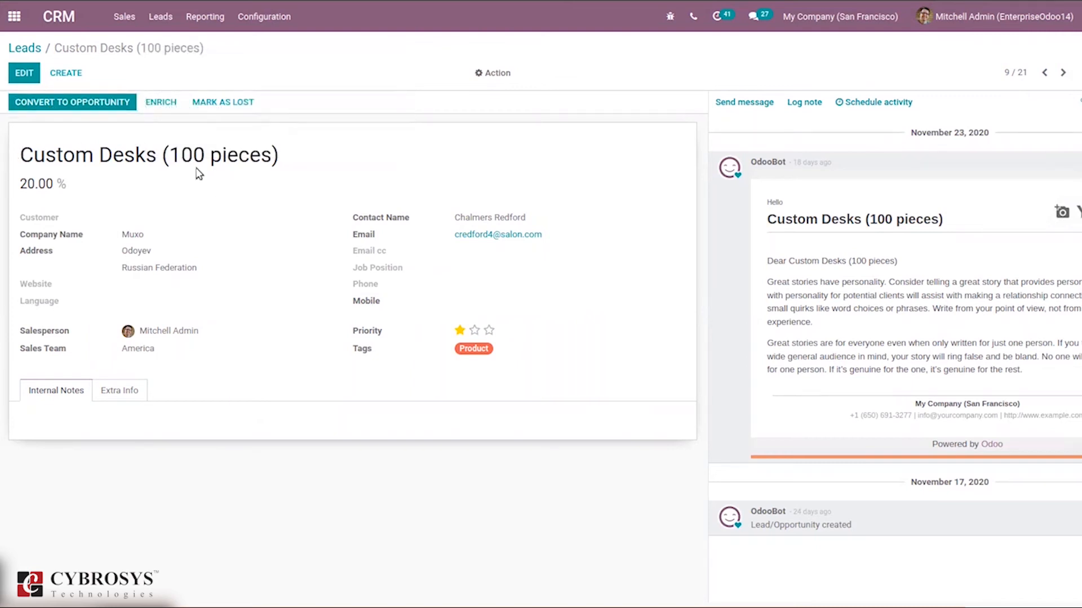
pyautogui.click(62, 101)
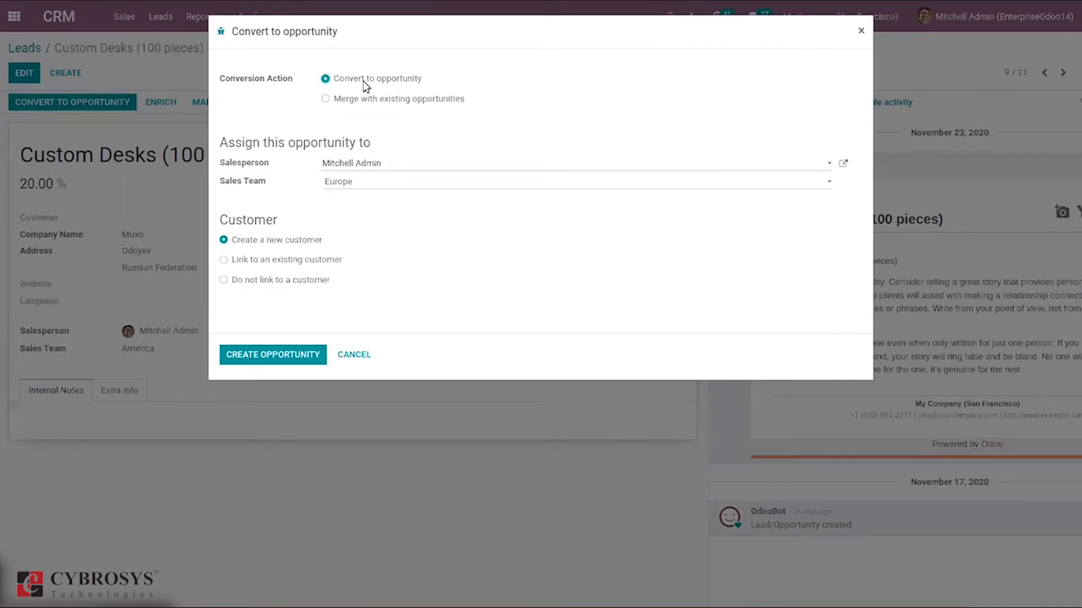
pyautogui.click(367, 107)
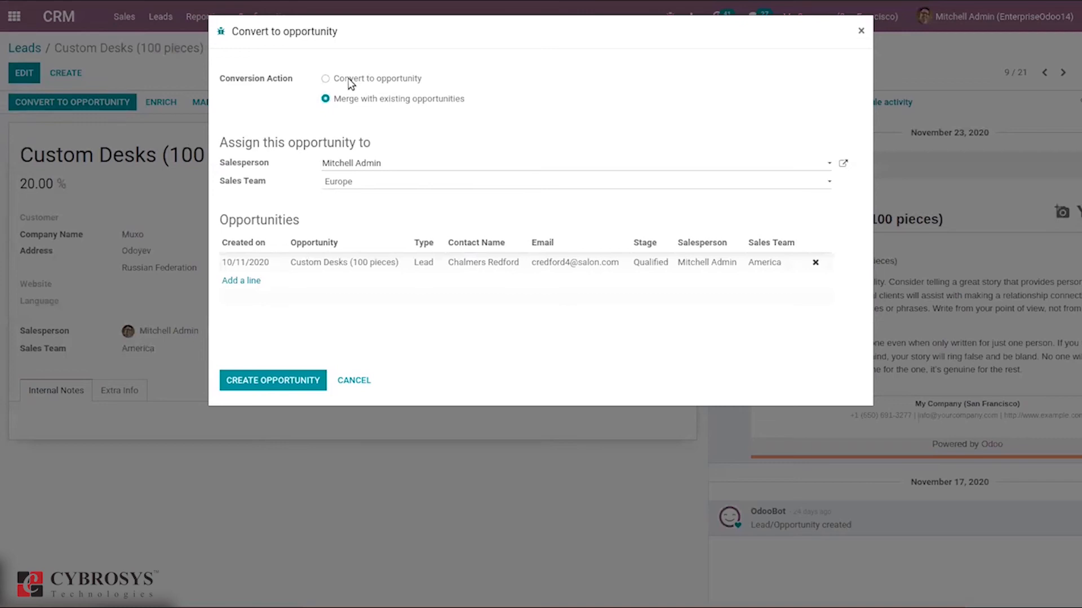
pyautogui.click(350, 83)
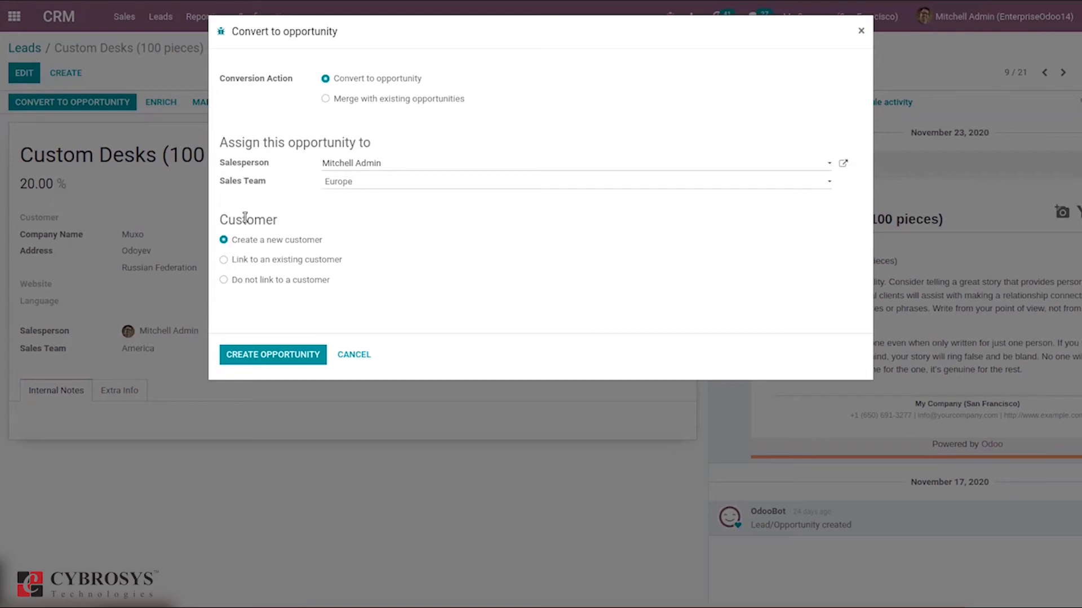
# Go through the customer linking options, choose to create a new customer, and create the Custom Desks opportunity.
pyautogui.moveTo(252, 255)
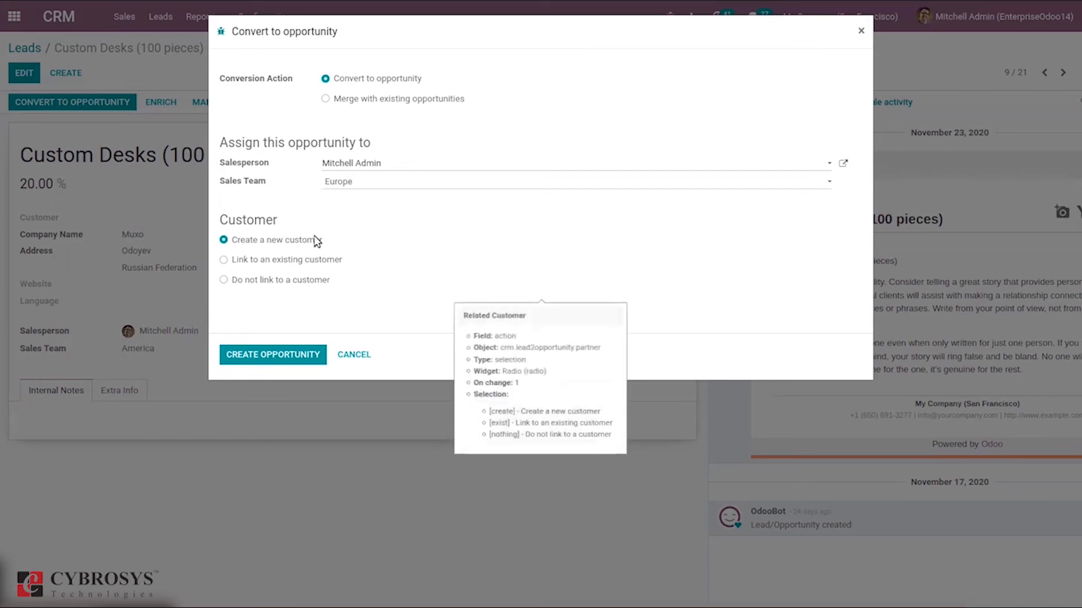
pyautogui.click(257, 265)
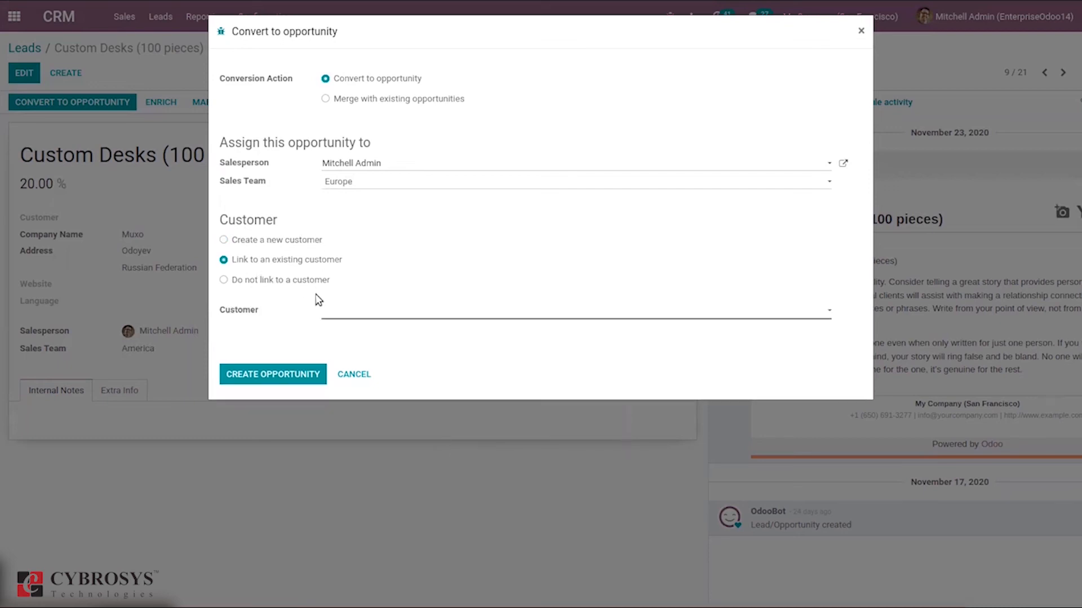
pyautogui.click(343, 313)
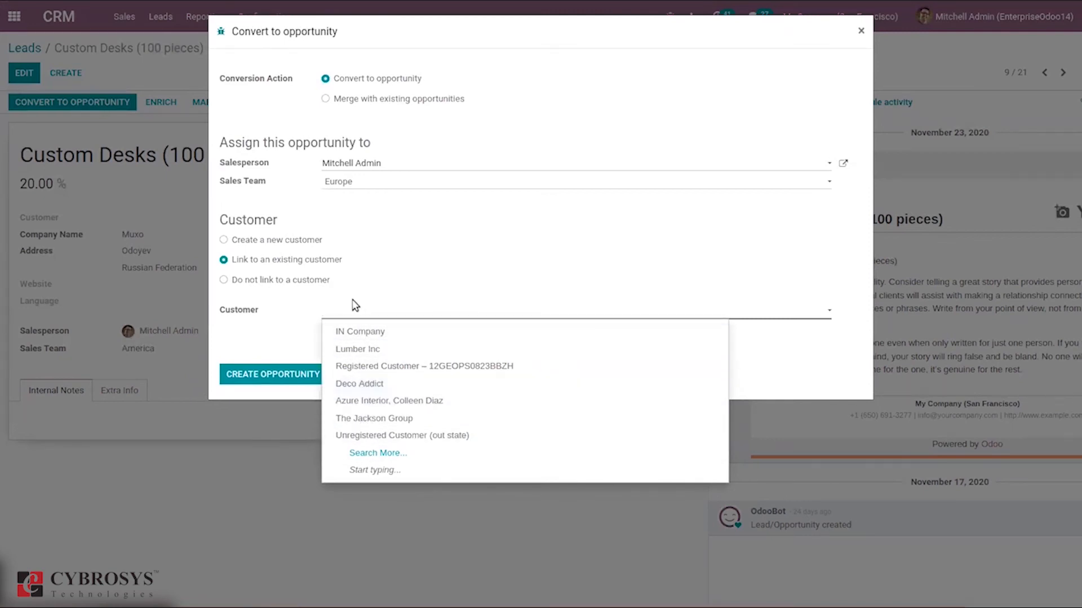
pyautogui.click(242, 281)
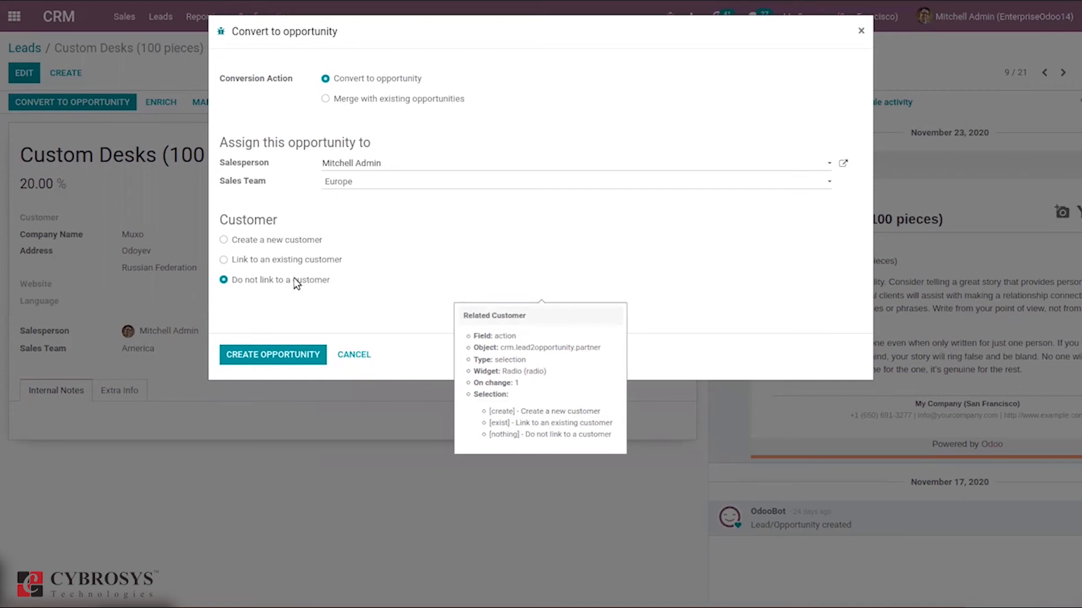
pyautogui.click(259, 240)
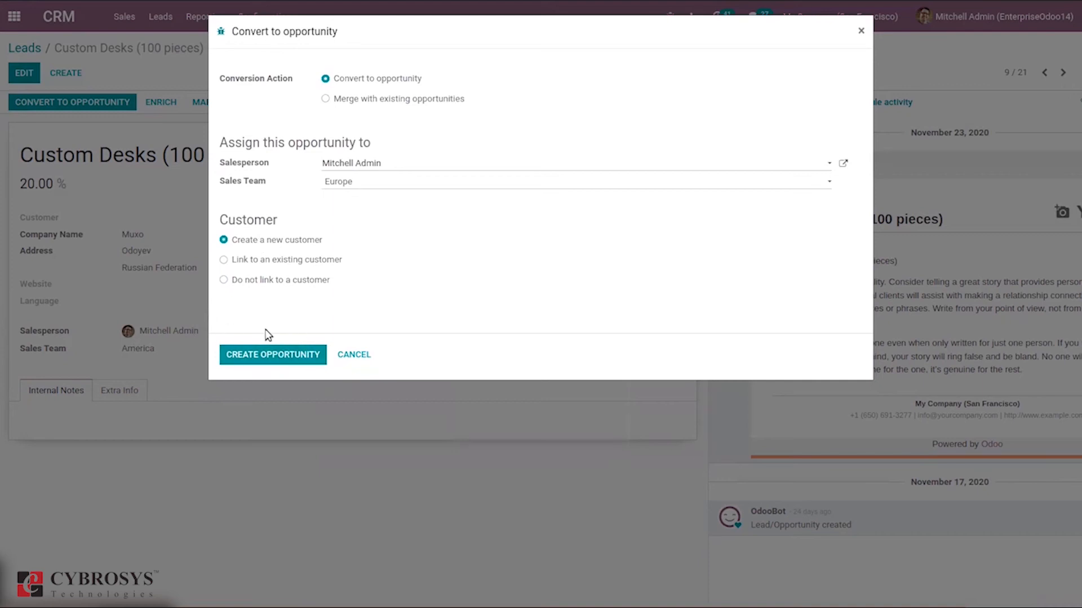
pyautogui.click(274, 356)
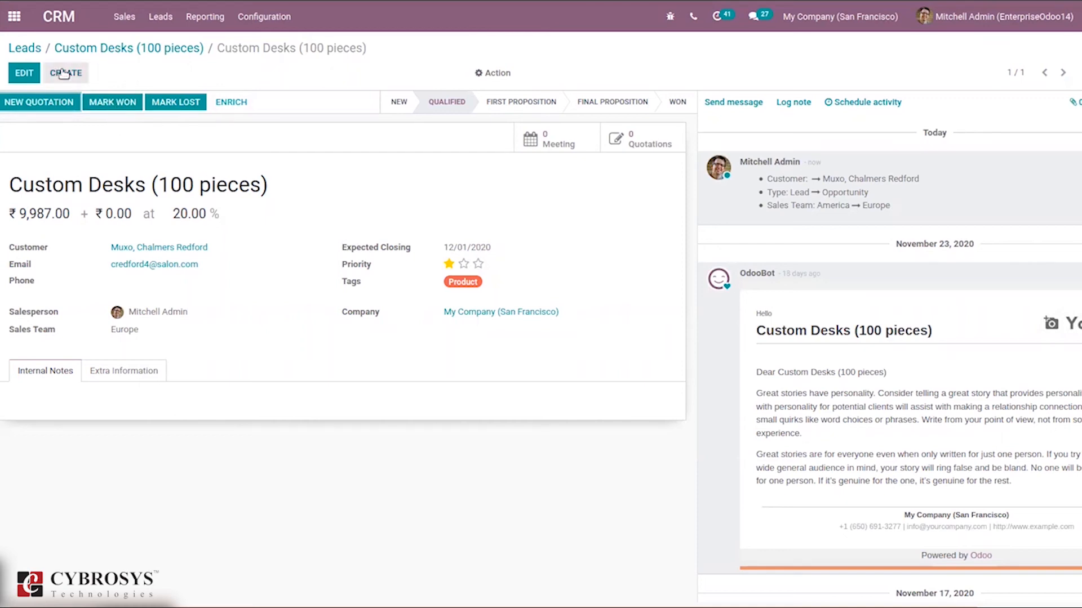
# Open the personal pipeline and look at the converted Custom Desks (100 pieces) opportunity.
pyautogui.click(116, 19)
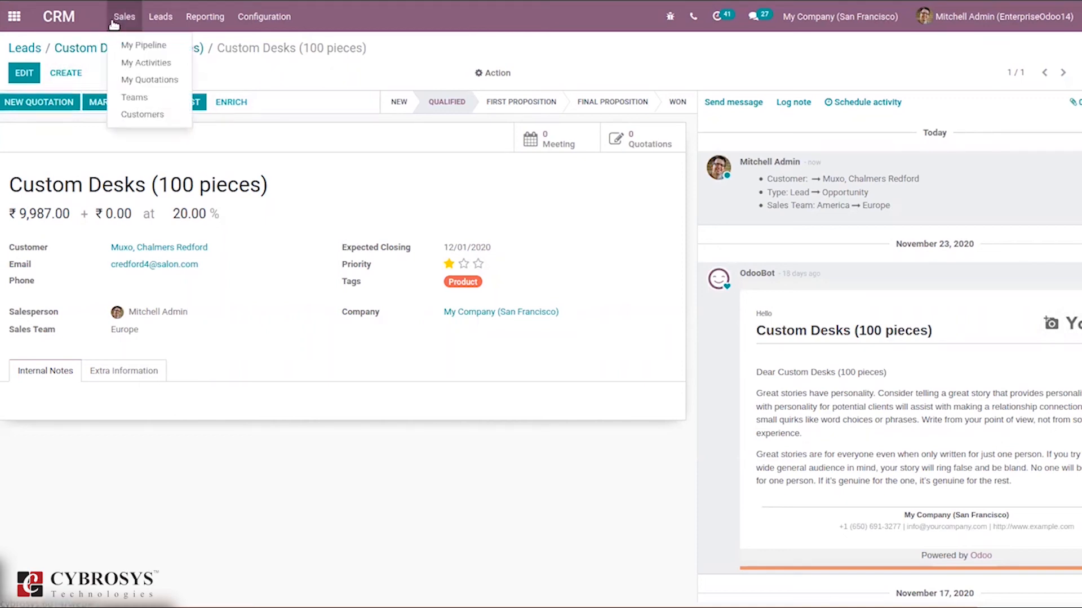
pyautogui.click(140, 48)
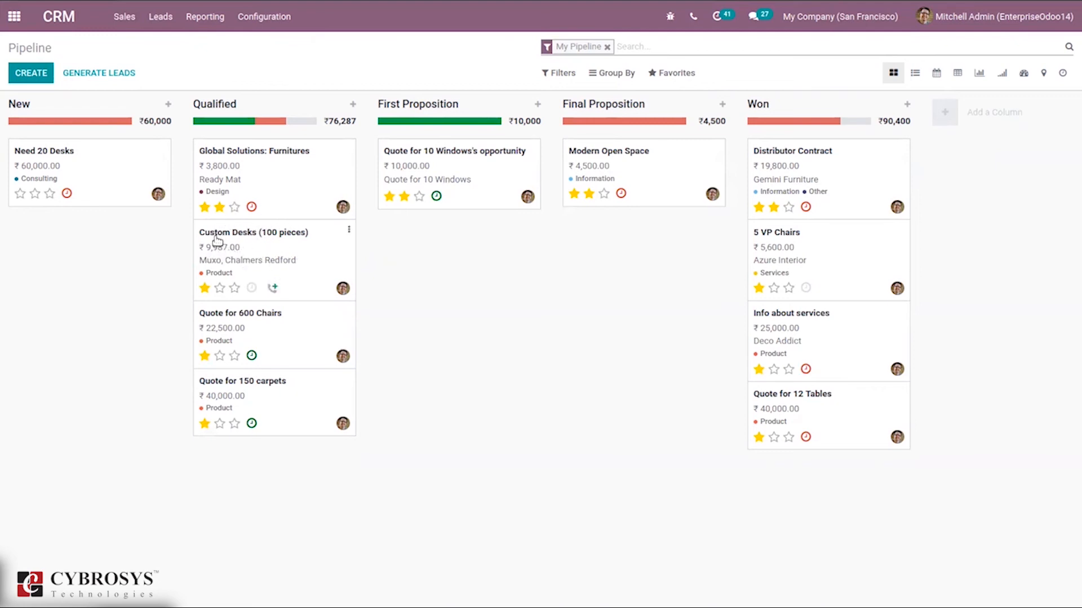
pyautogui.moveTo(220, 123)
pyautogui.click(235, 288)
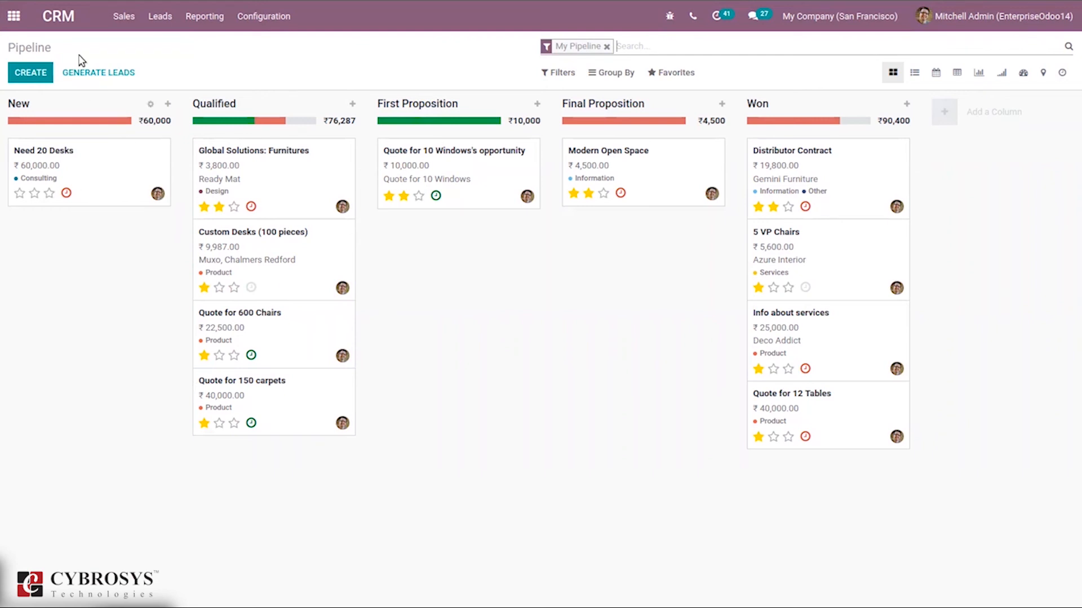
# Add a new opportunity for IN Company to the New stage, keeping the suggested opportunity details, and close the blank entry form.
pyautogui.click(22, 79)
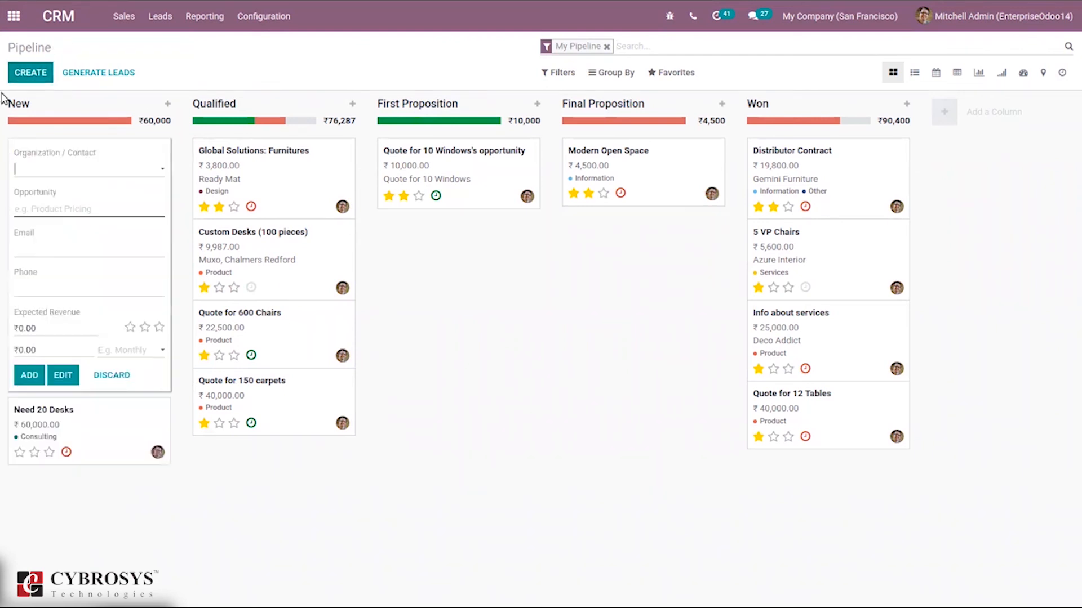
pyautogui.click(54, 170)
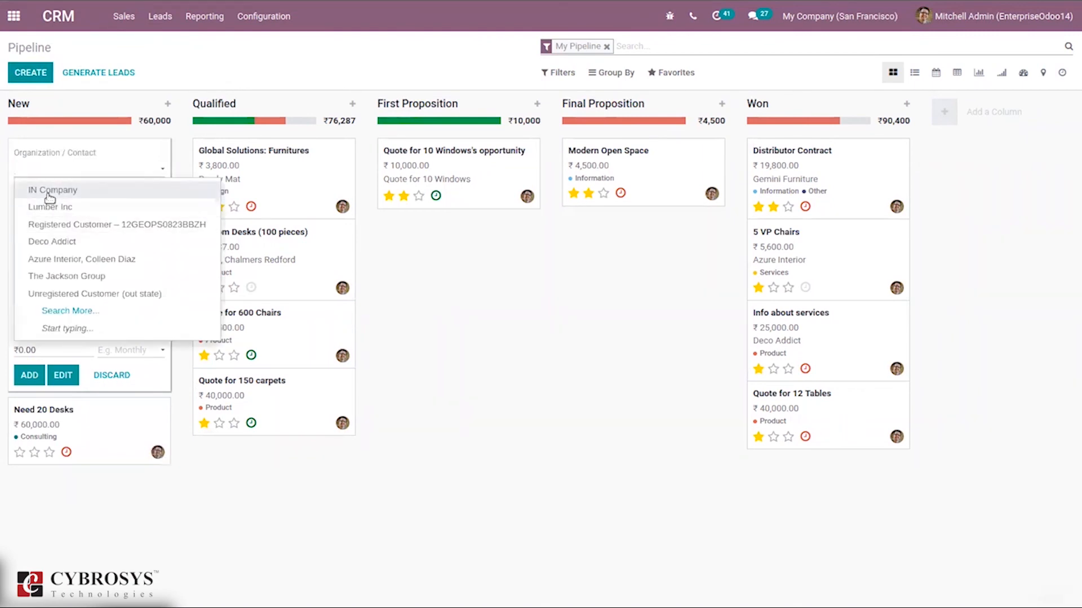
pyautogui.click(49, 192)
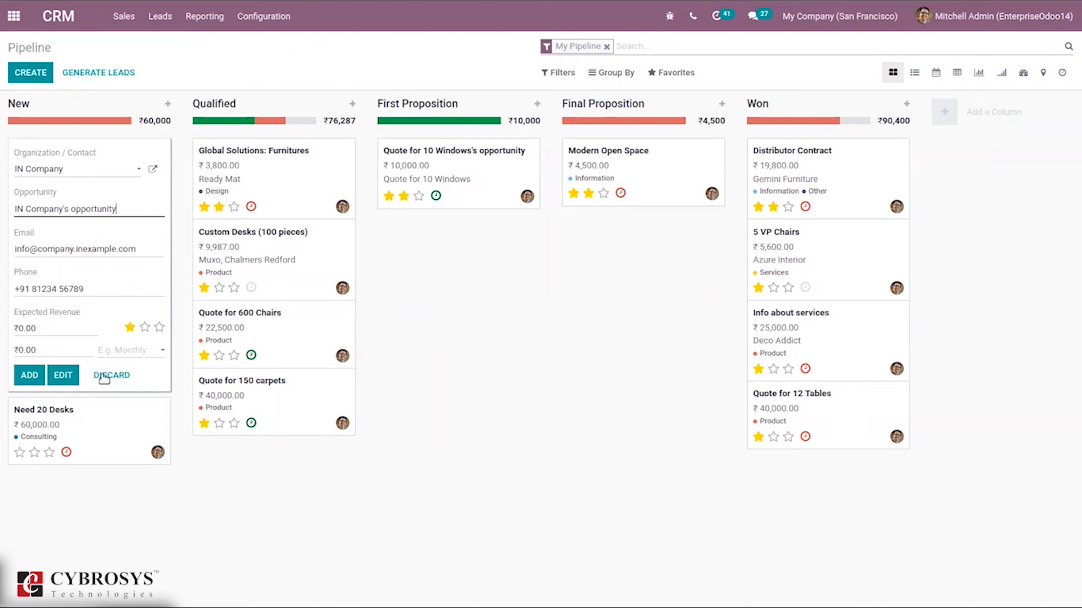
pyautogui.click(29, 376)
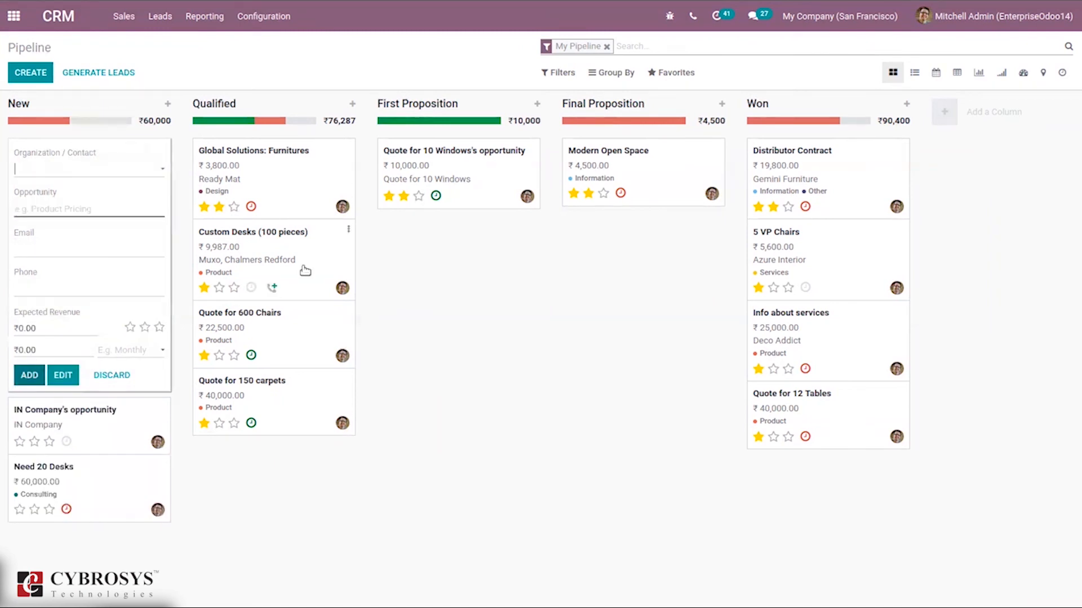
pyautogui.click(490, 293)
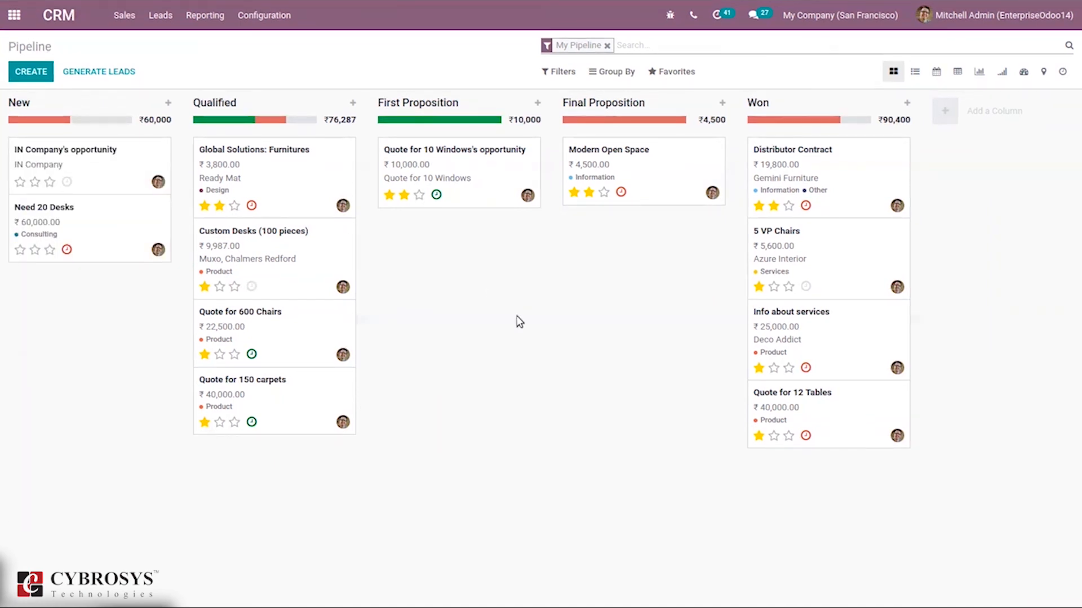